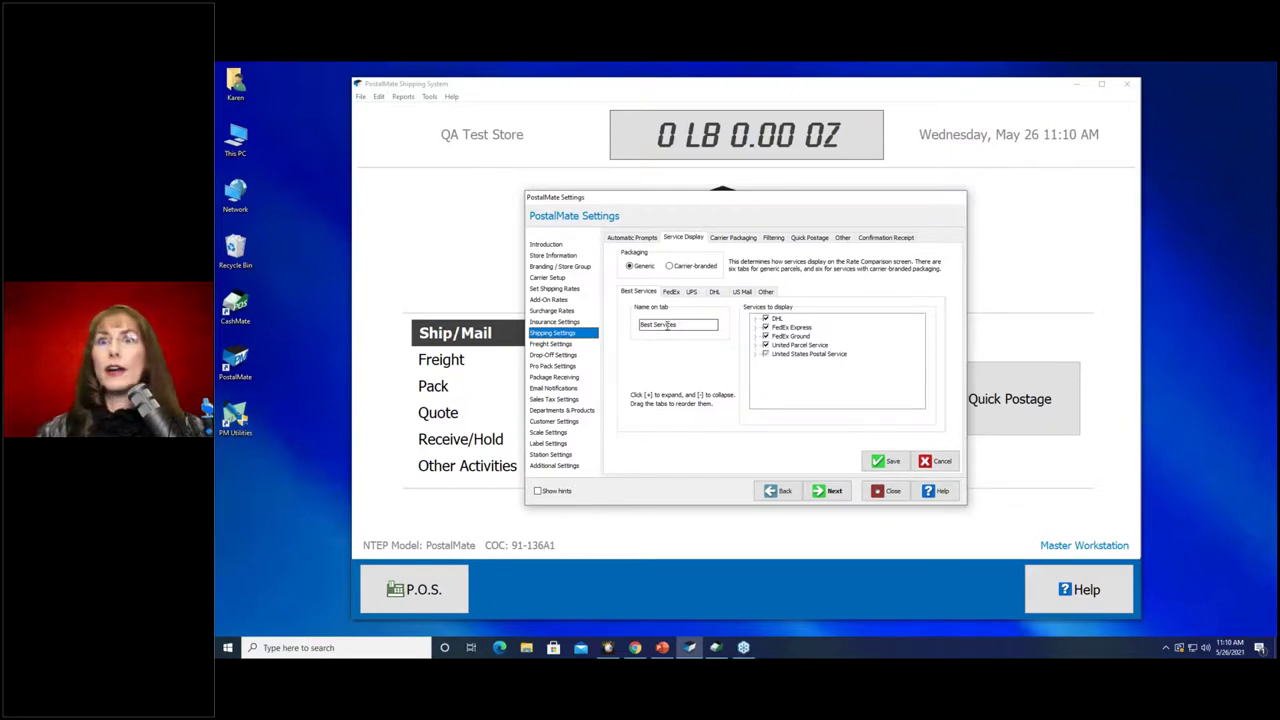
# Examine which United States Postal Service services are enabled for display under Best Services.
pyautogui.click(689, 325)
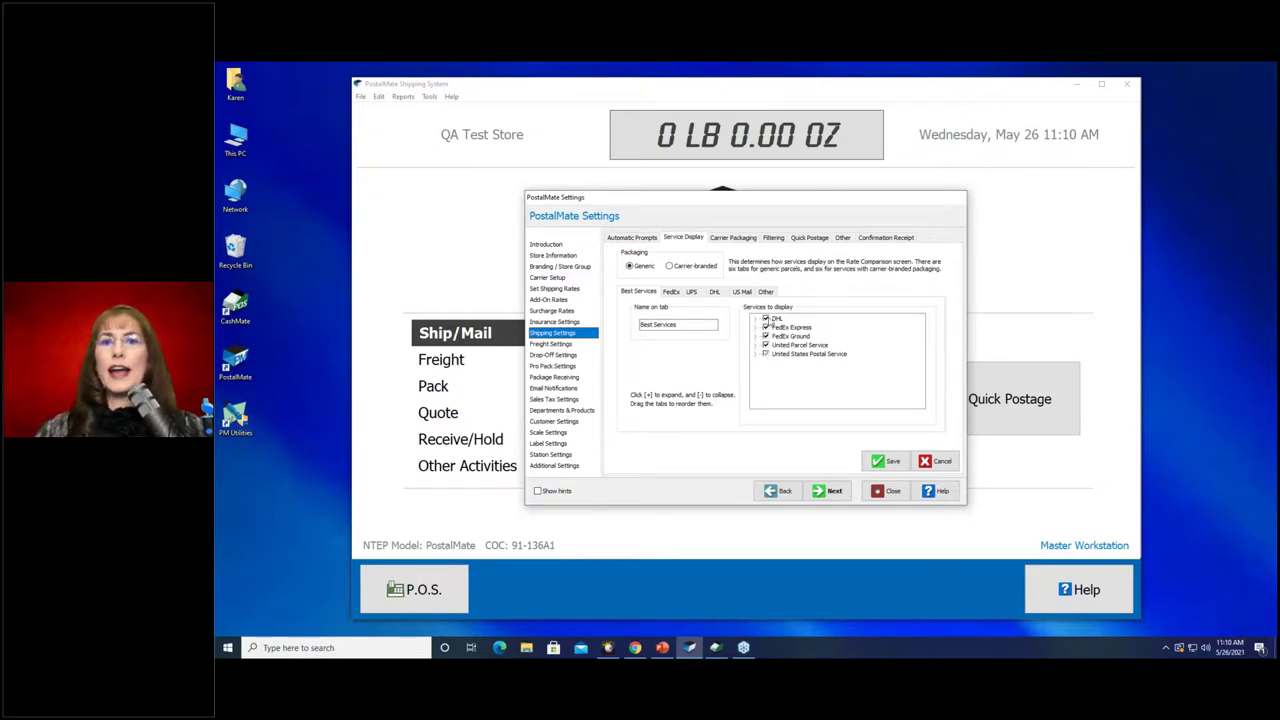
pyautogui.click(757, 356)
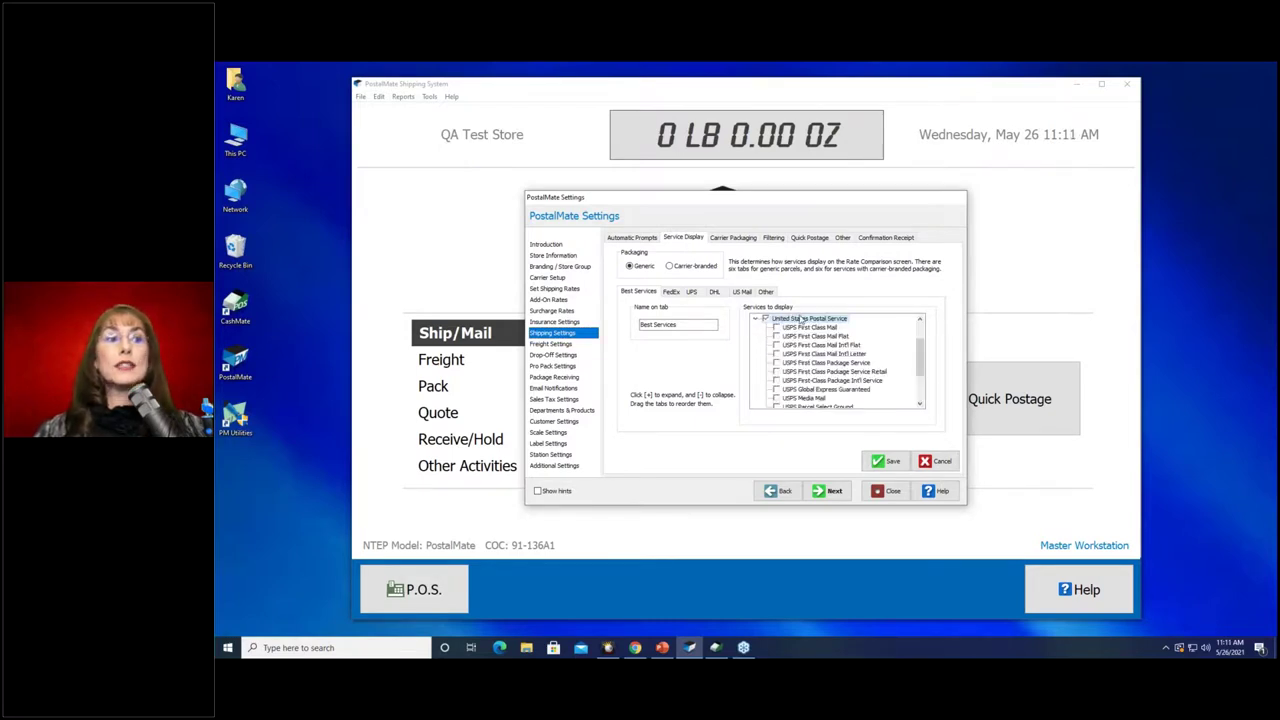
pyautogui.click(920, 404)
pyautogui.click(920, 404)
pyautogui.click(920, 404)
pyautogui.click(920, 404)
pyautogui.click(920, 404)
pyautogui.click(920, 404)
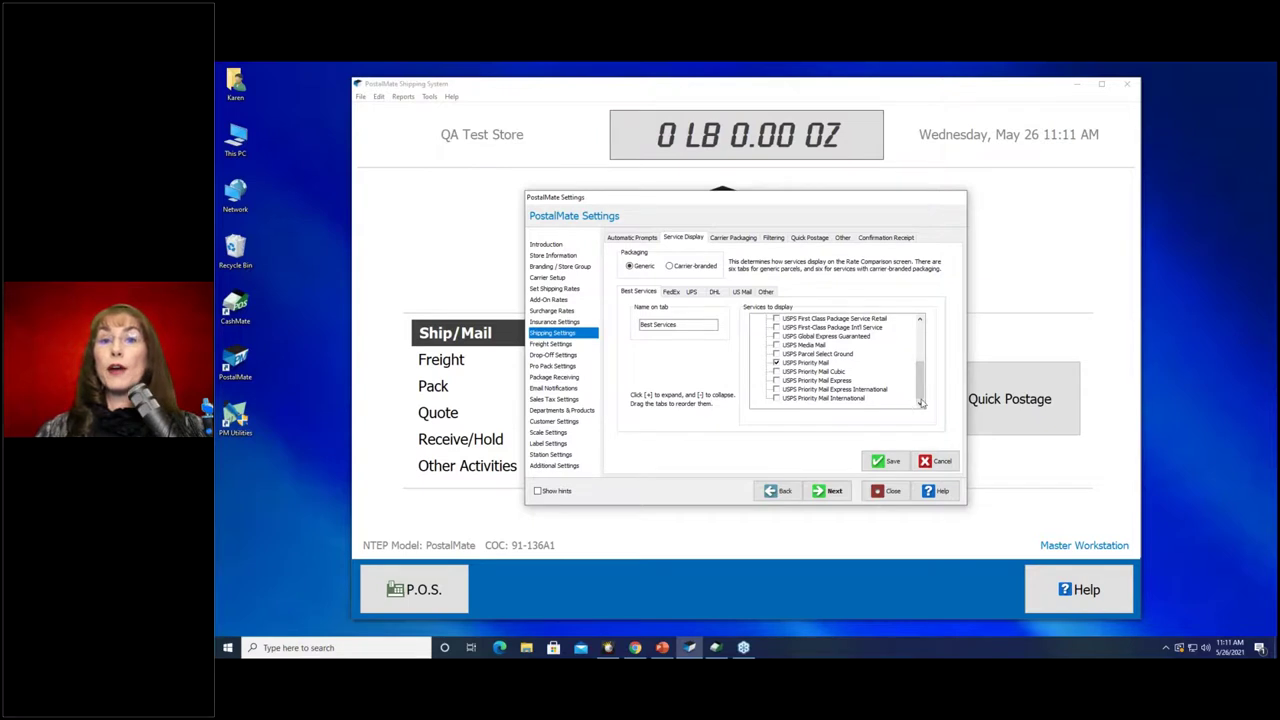
pyautogui.click(922, 341)
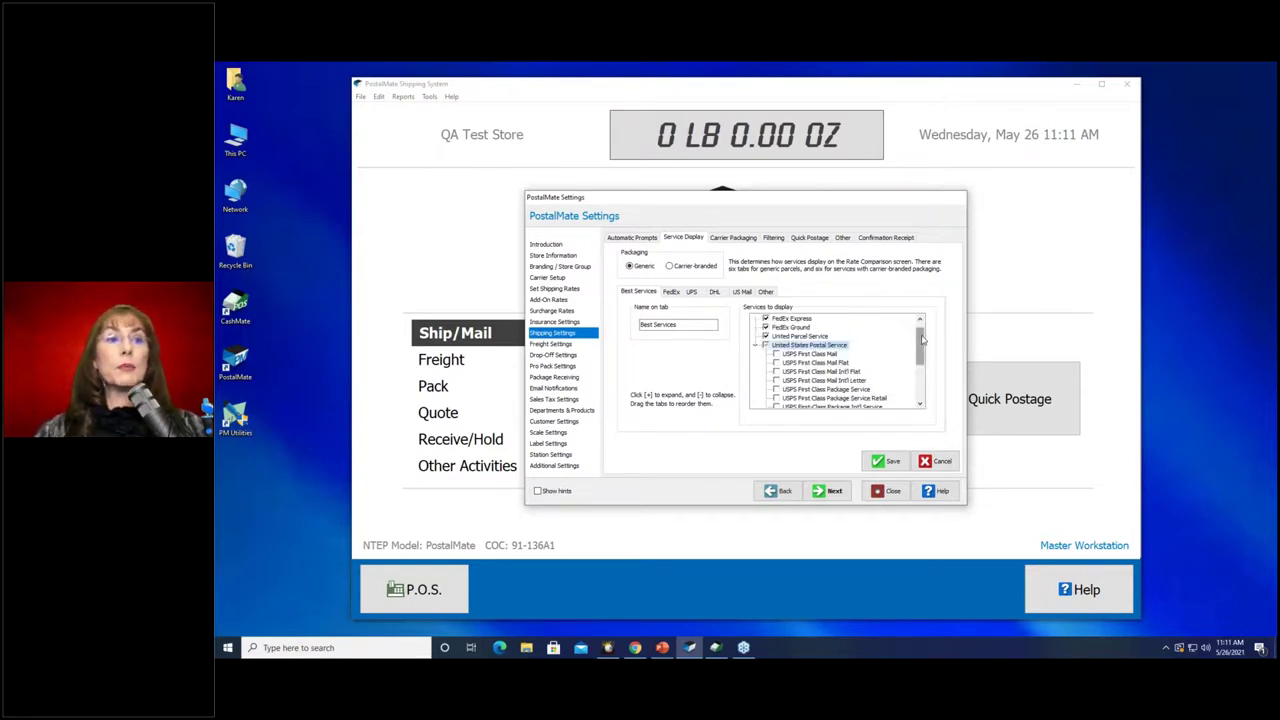
pyautogui.click(759, 346)
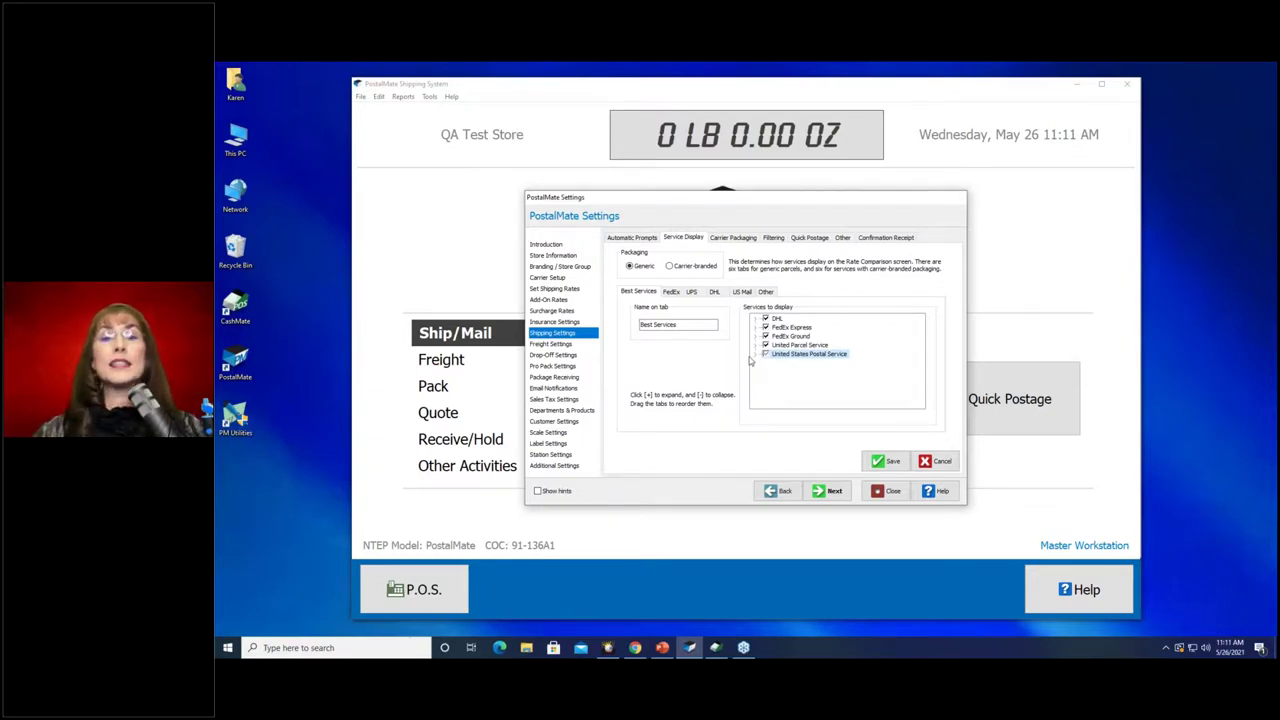
# Examine which United States Postal Service services are enabled for display under US Mail.
pyautogui.click(741, 293)
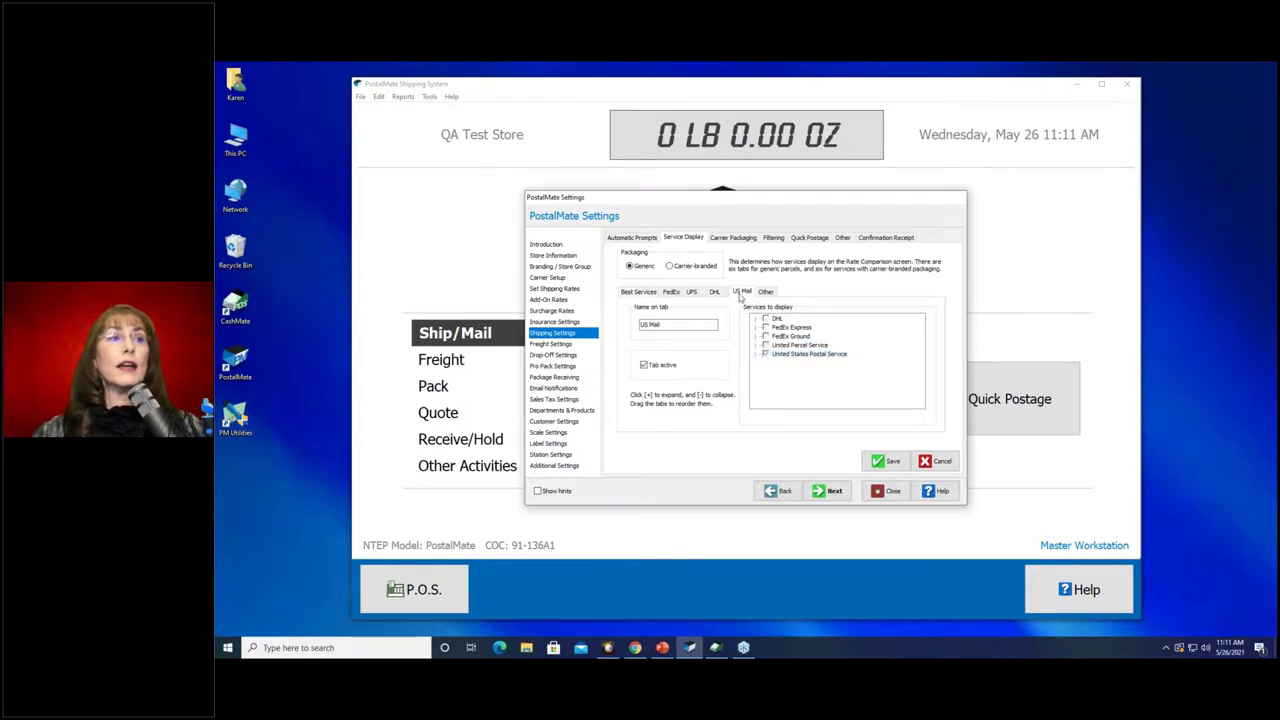
pyautogui.click(757, 355)
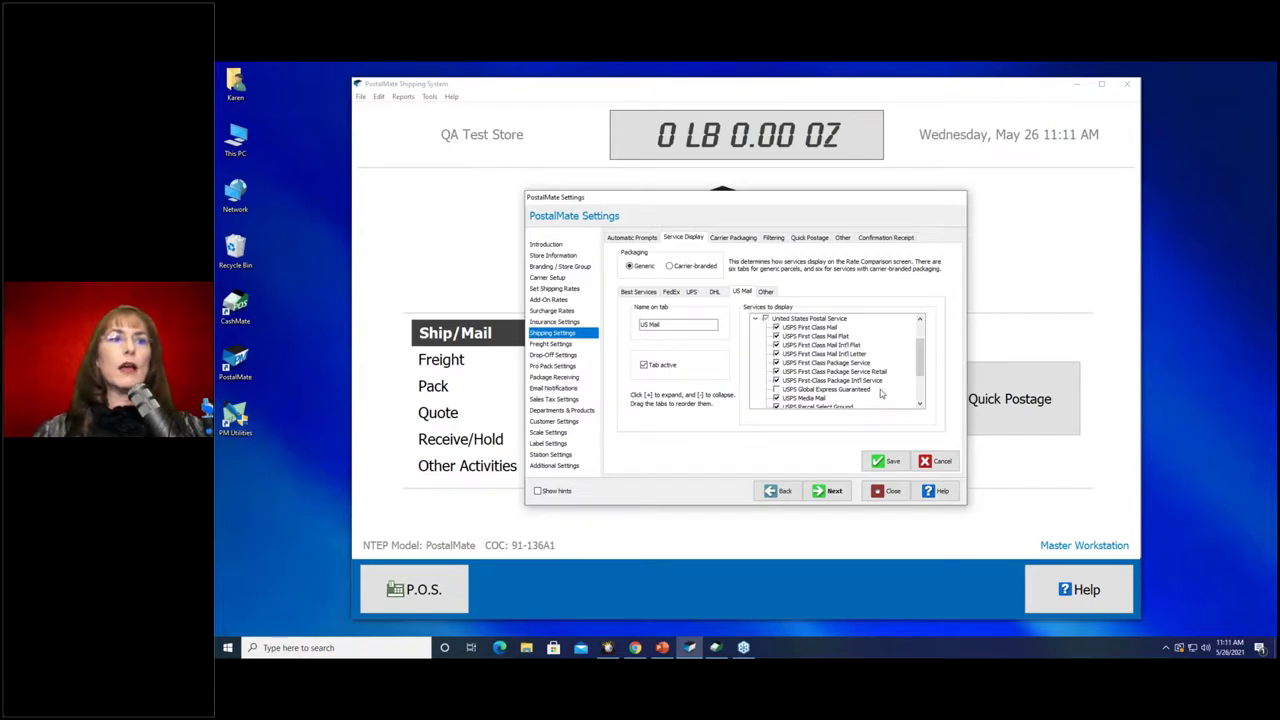
pyautogui.click(920, 404)
pyautogui.click(920, 404)
pyautogui.click(920, 404)
pyautogui.click(920, 404)
pyautogui.click(920, 404)
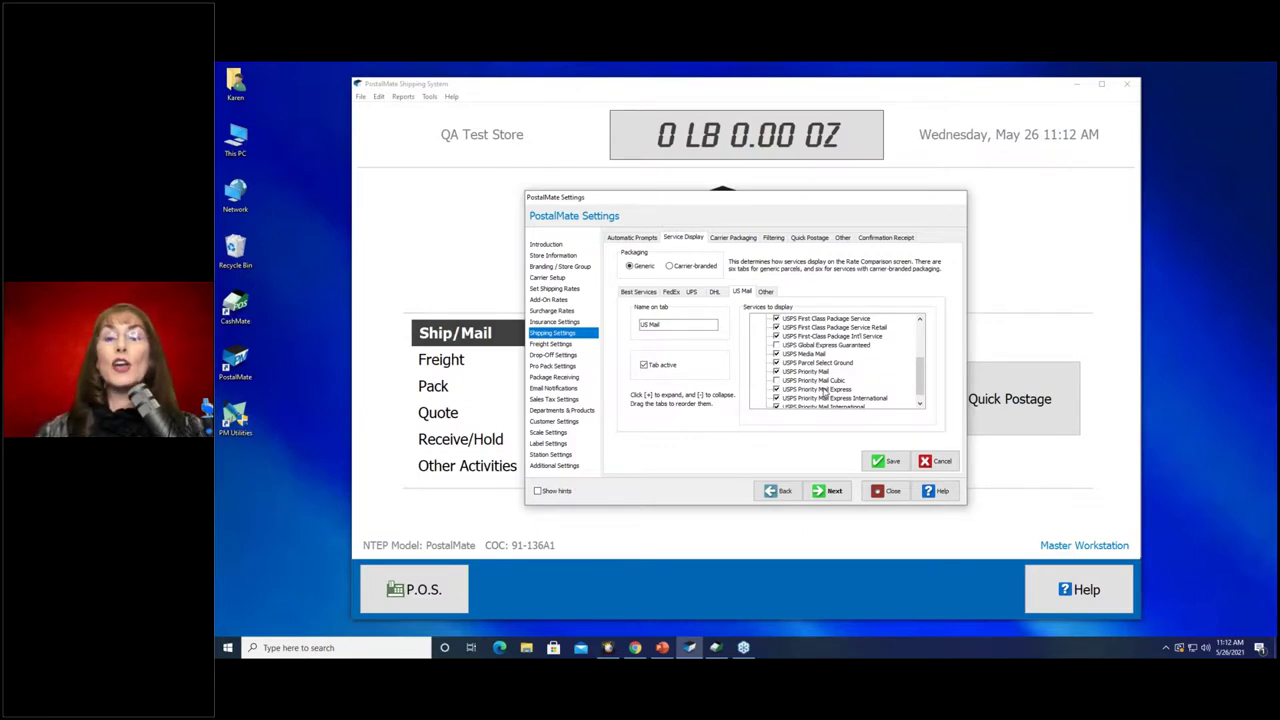
# Check the United States Postal Service selections under Other, save the service display settings and close the settings.
pyautogui.click(771, 292)
pyautogui.click(760, 356)
pyautogui.scroll(-2, 834, 362)
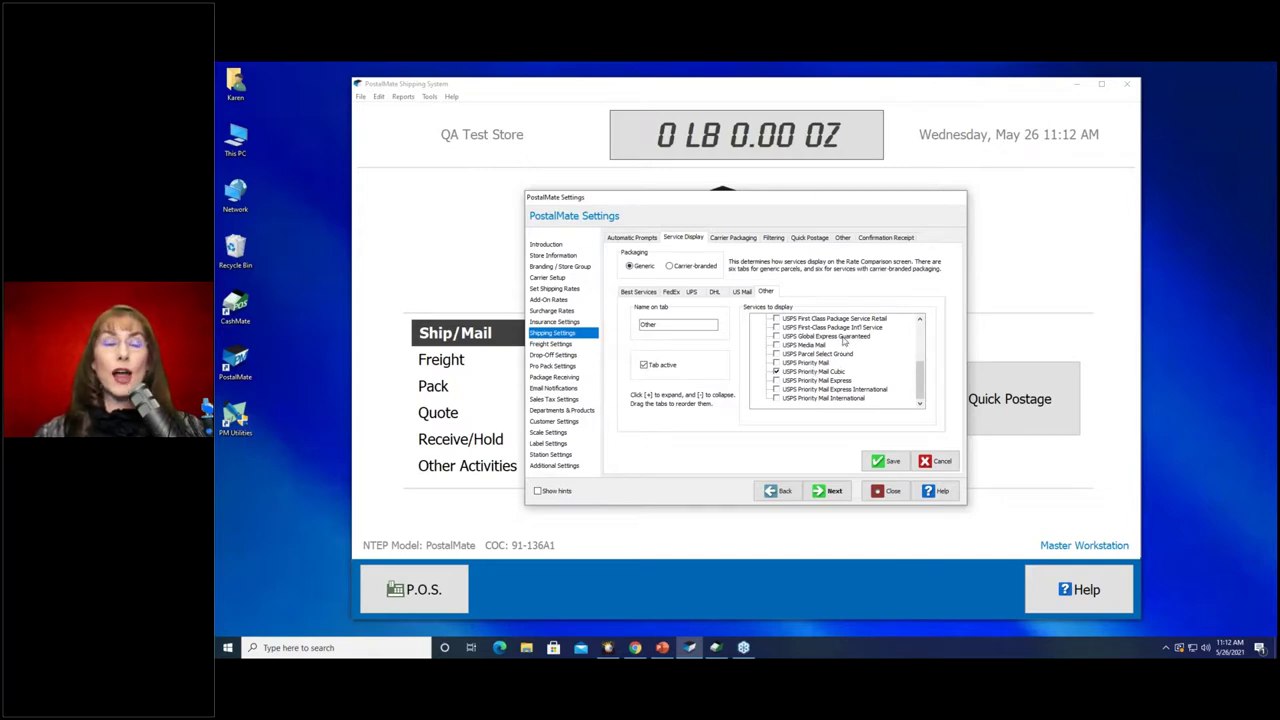
pyautogui.click(884, 458)
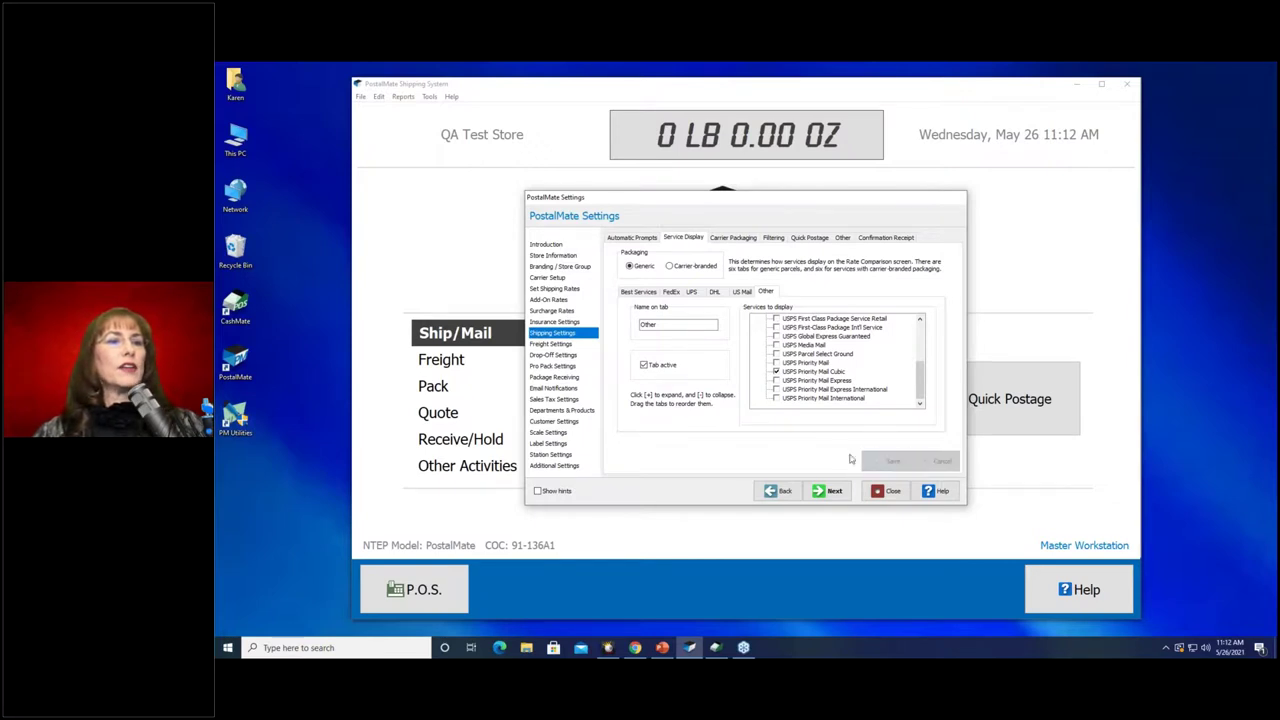
pyautogui.click(892, 494)
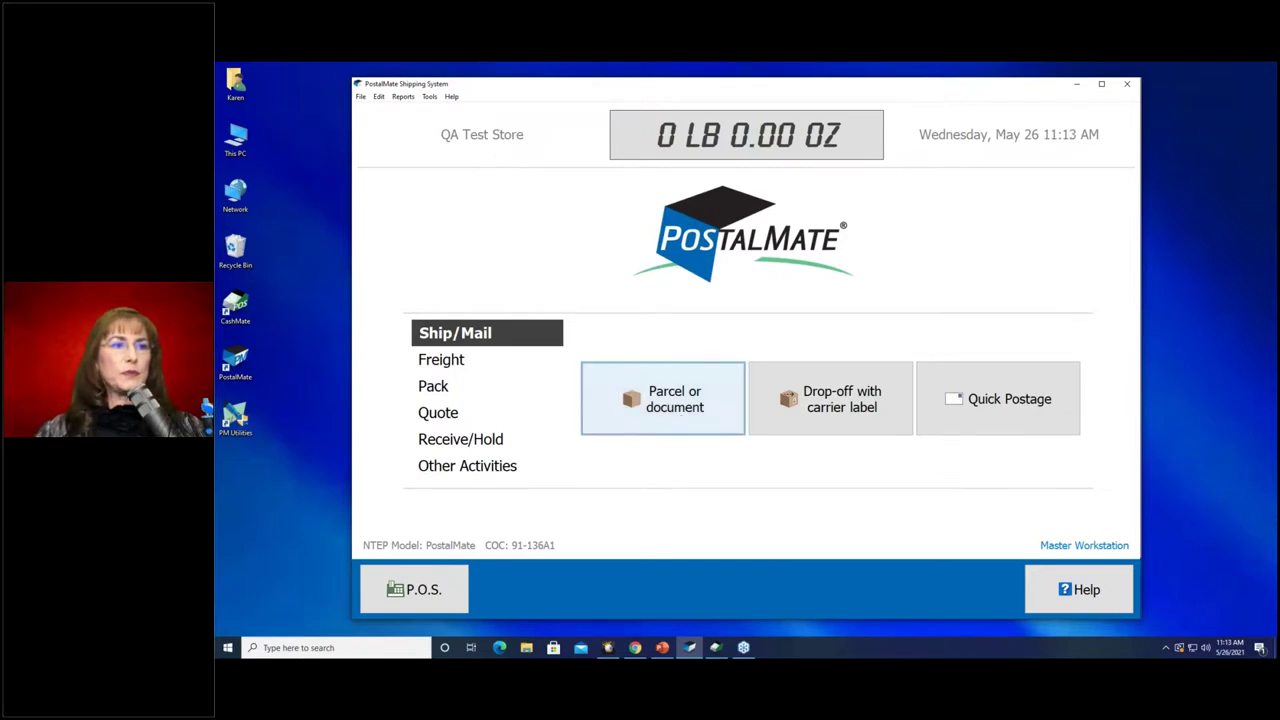
# Start a parcel shipment for the second customer matching last name "jam", showing only that customer's ship-to records.
pyautogui.click(680, 421)
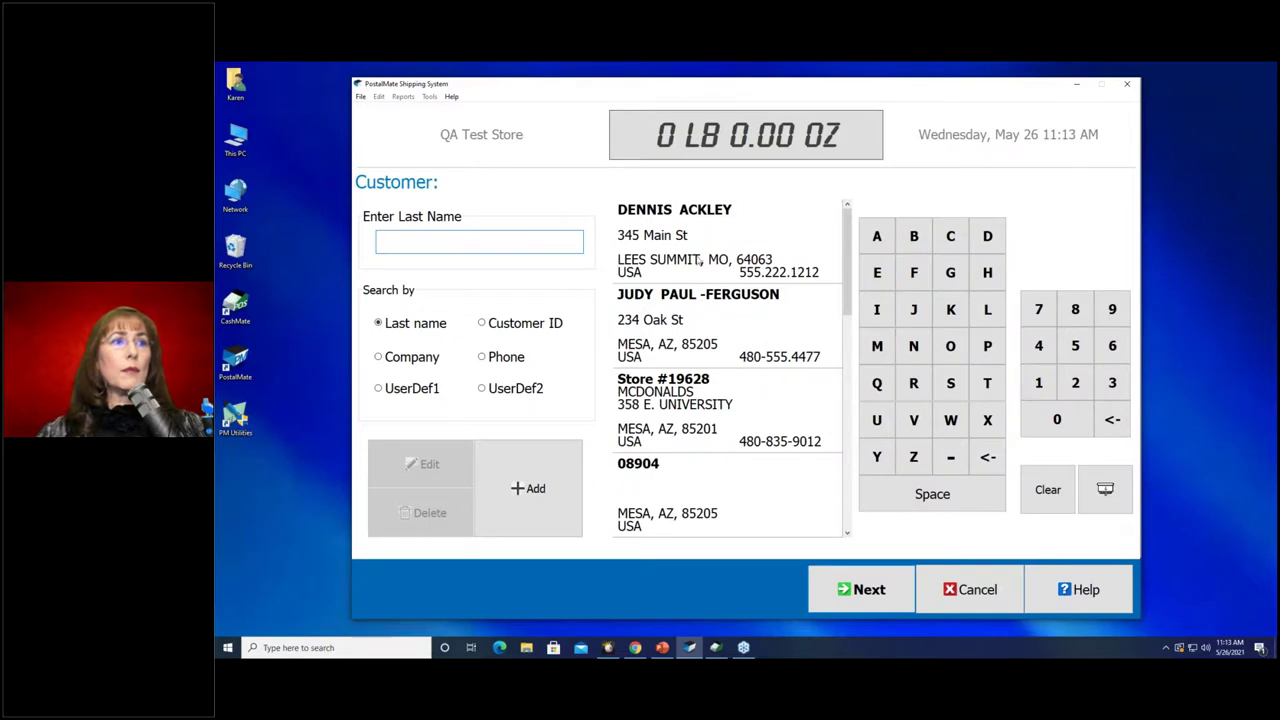
pyautogui.click(700, 260)
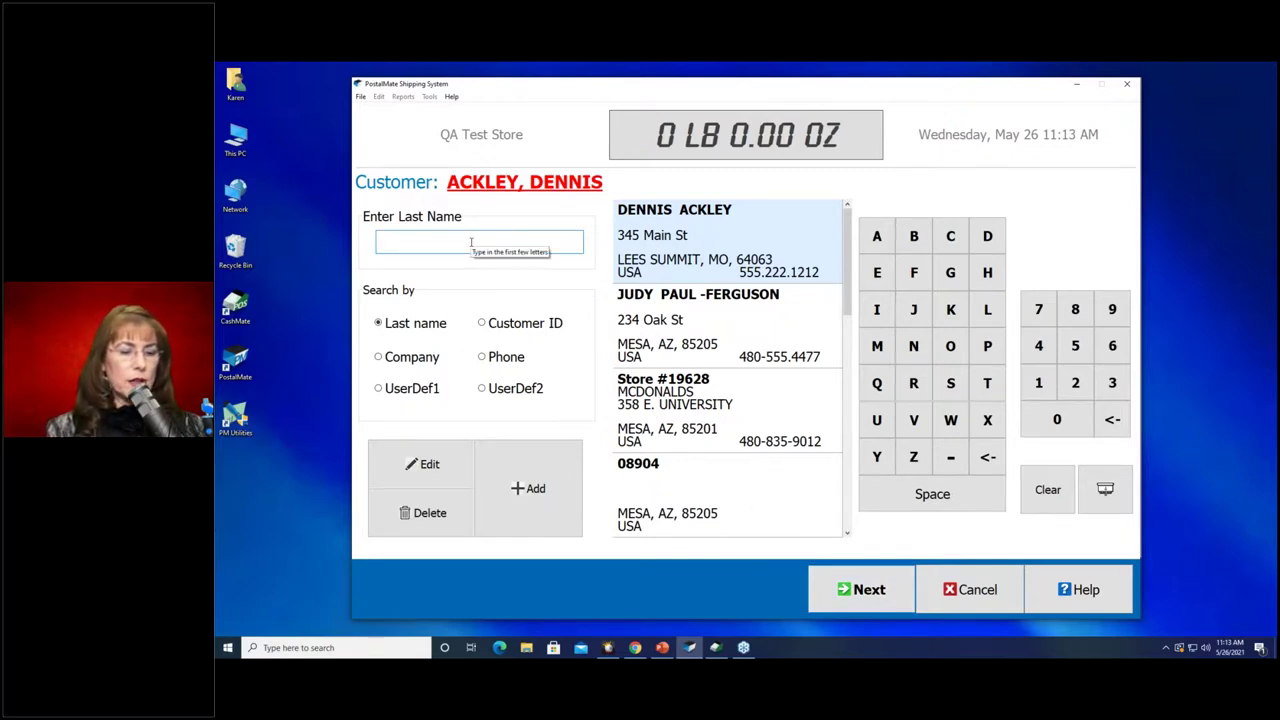
pyautogui.write('jam')
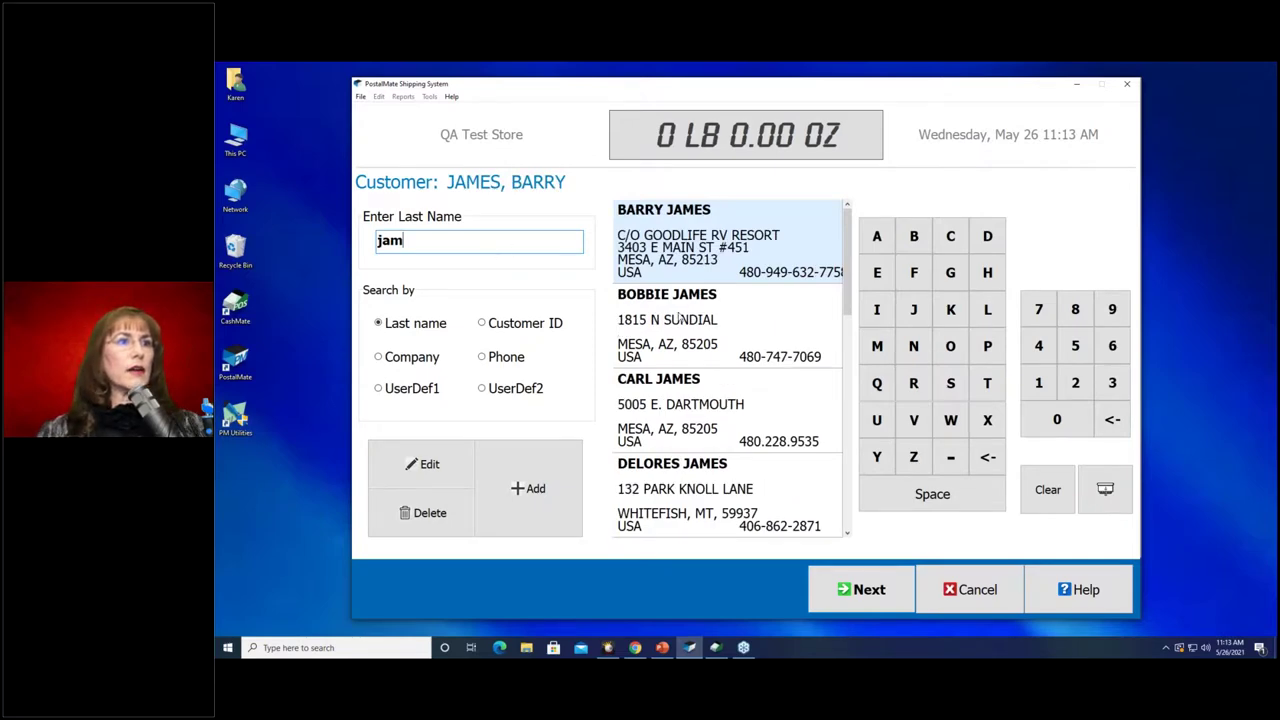
pyautogui.click(679, 318)
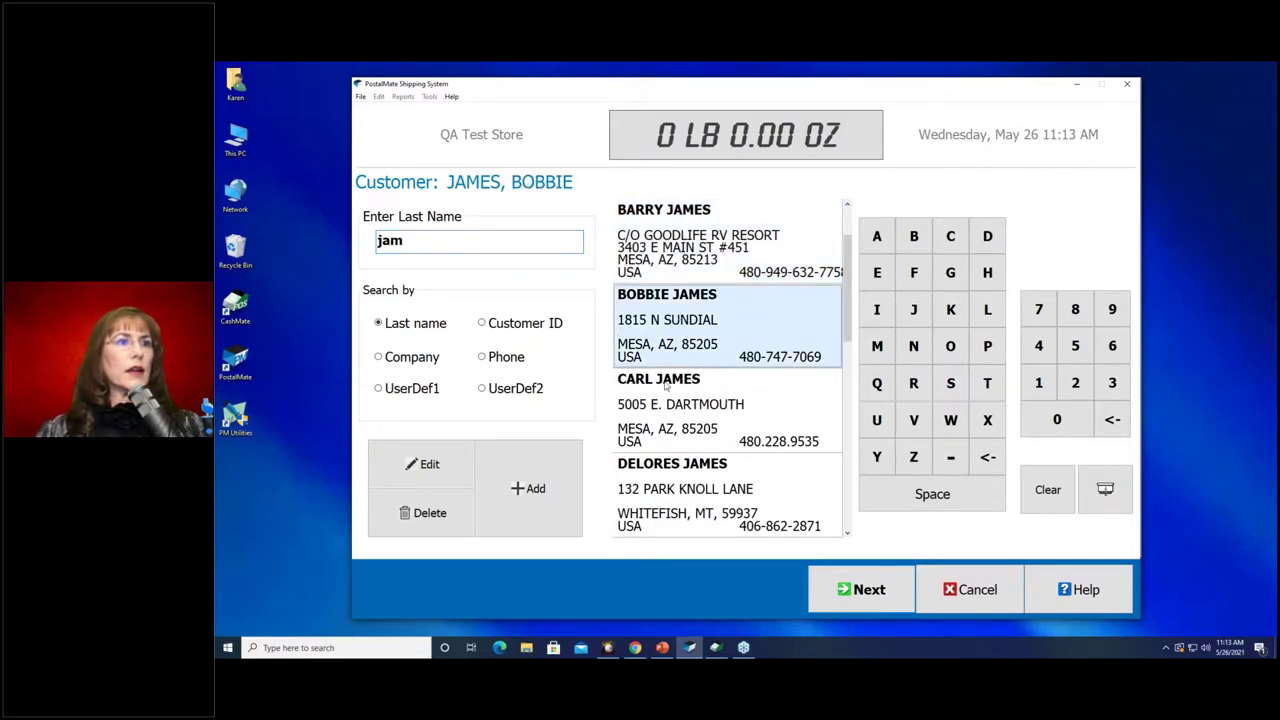
pyautogui.click(869, 590)
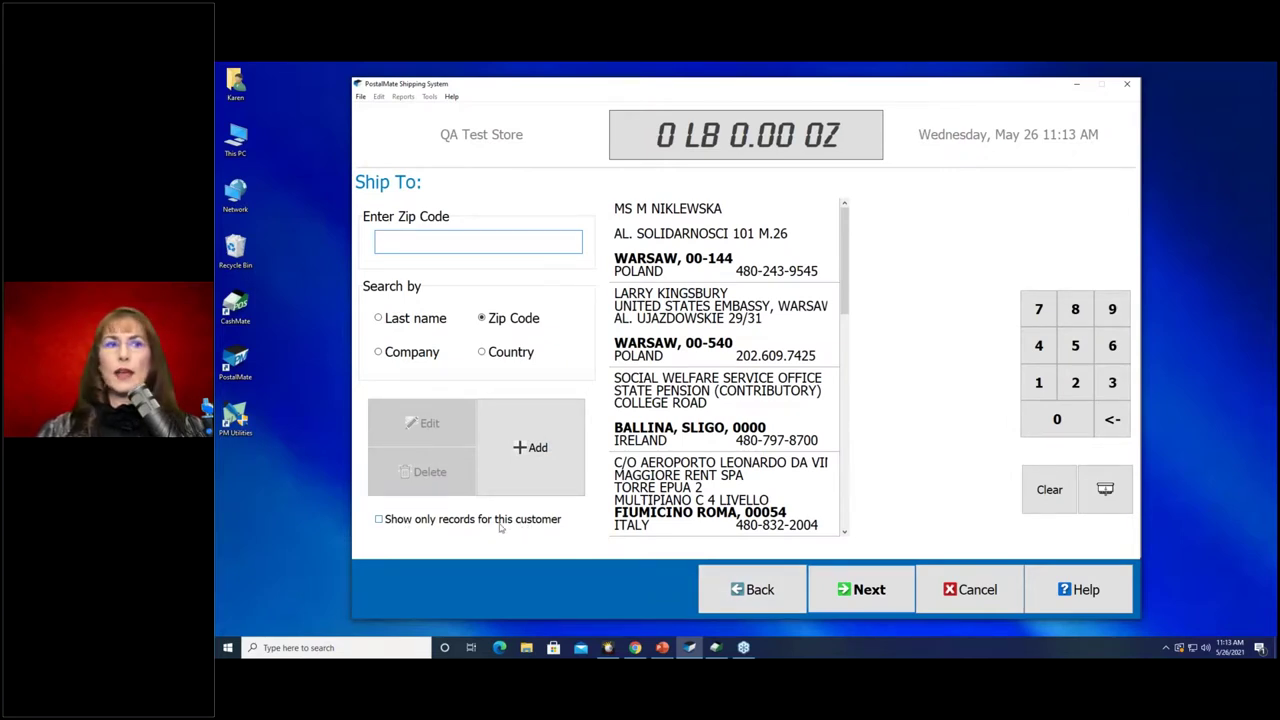
pyautogui.click(379, 520)
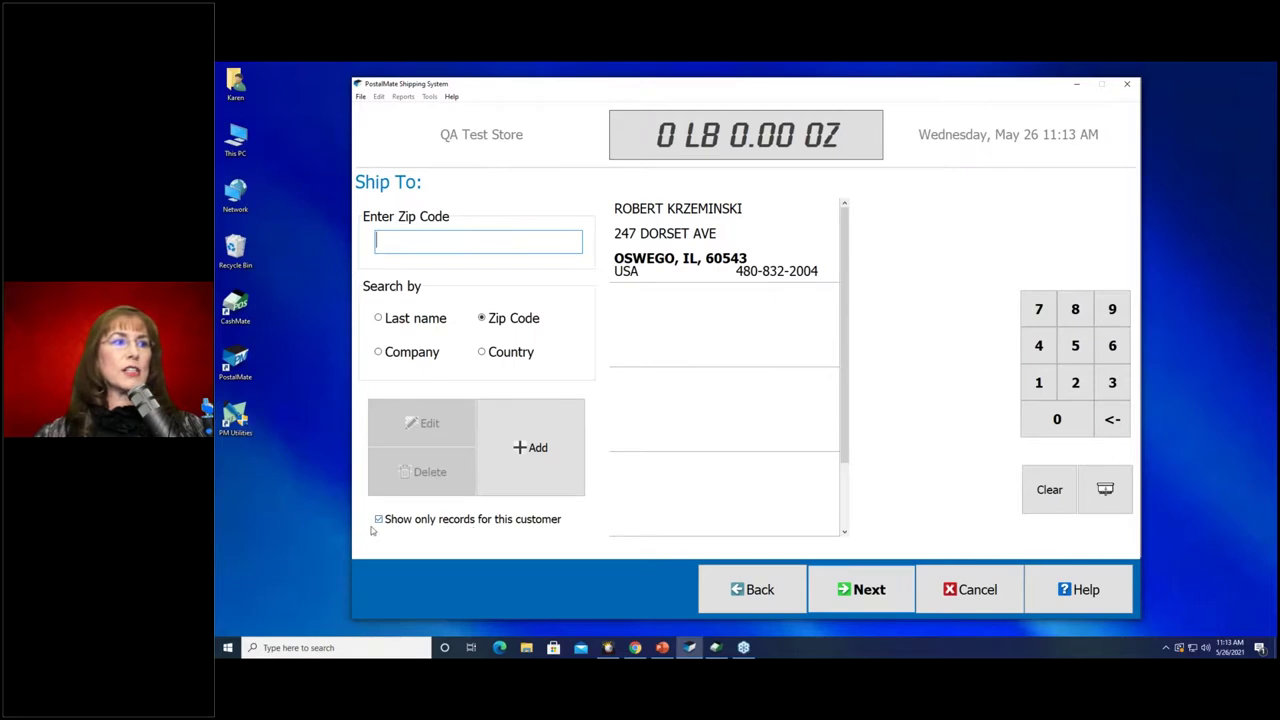
# Return to the customer list and continue the shipment with the third matching customer.
pyautogui.click(752, 589)
pyautogui.click(668, 400)
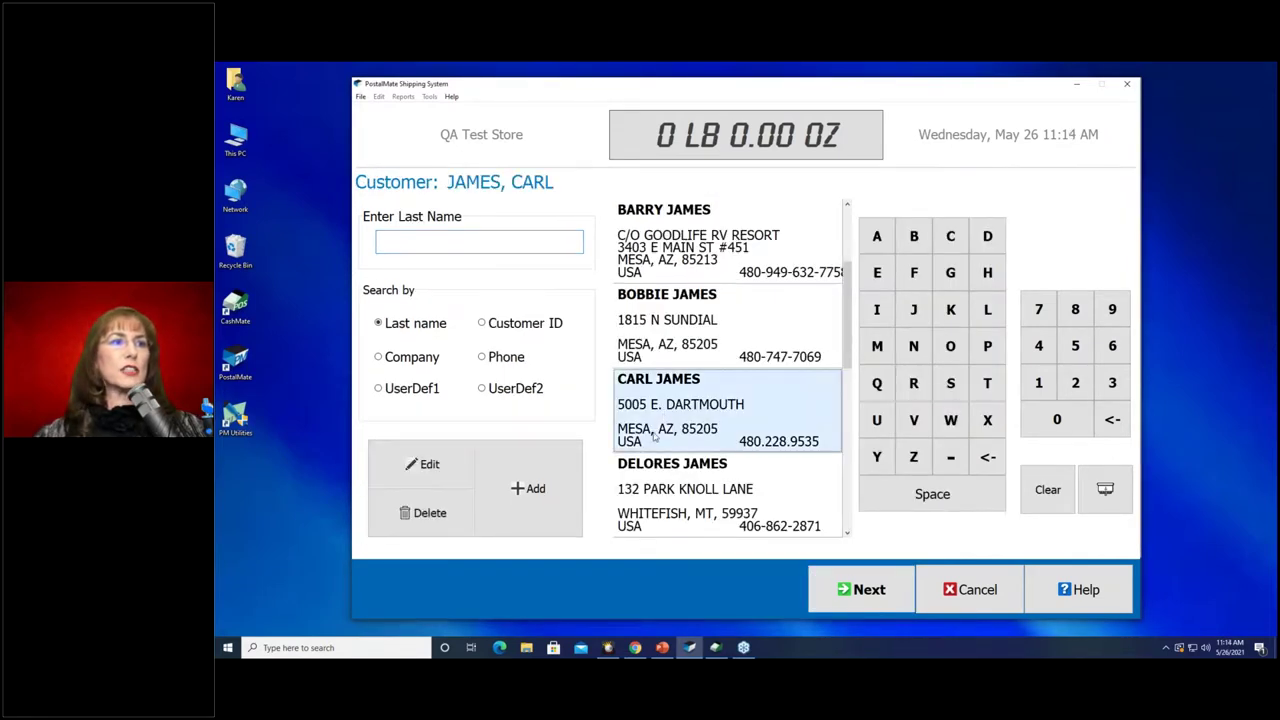
pyautogui.click(862, 589)
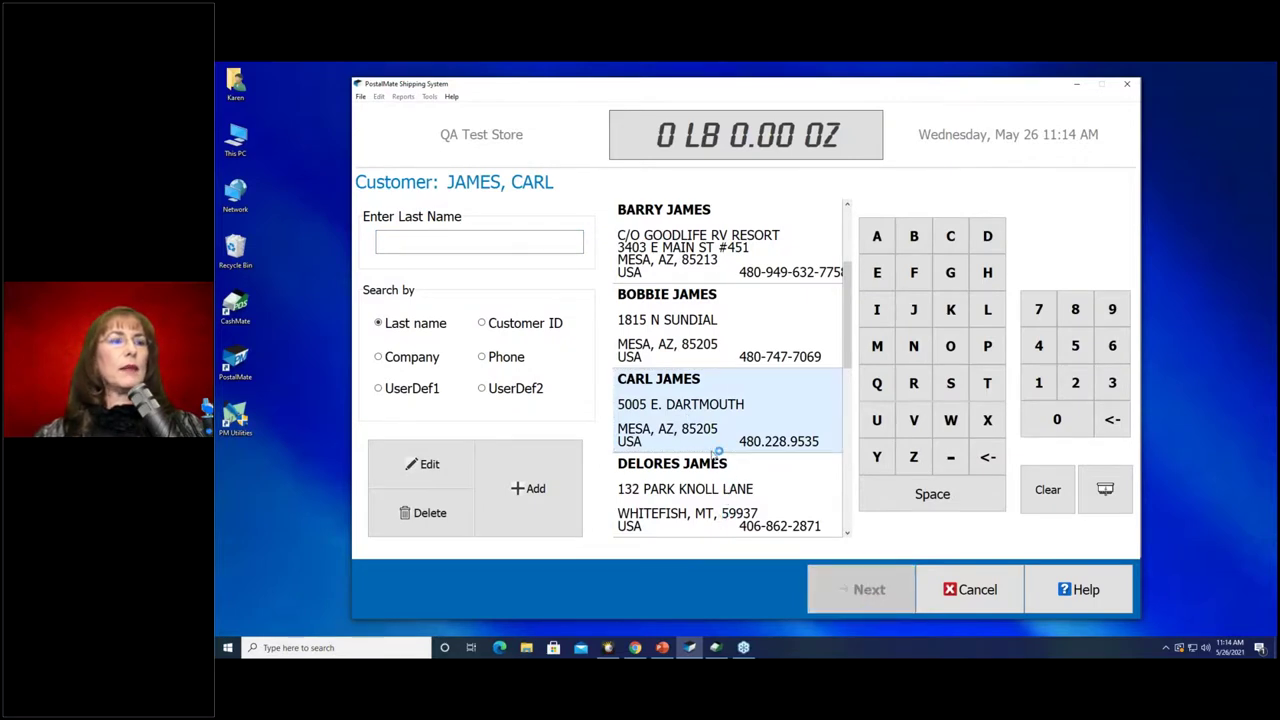
# Add a new ship-to address by copying the details from the selected customer.
pyautogui.click(561, 453)
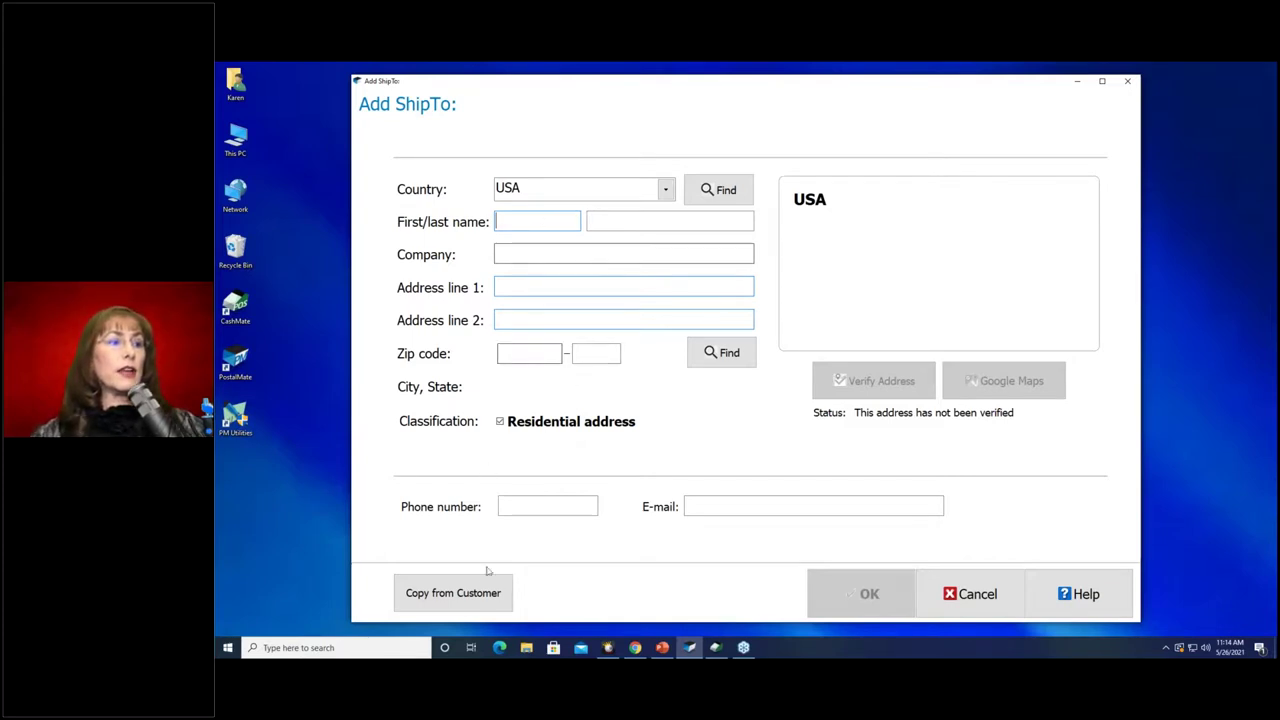
pyautogui.click(453, 593)
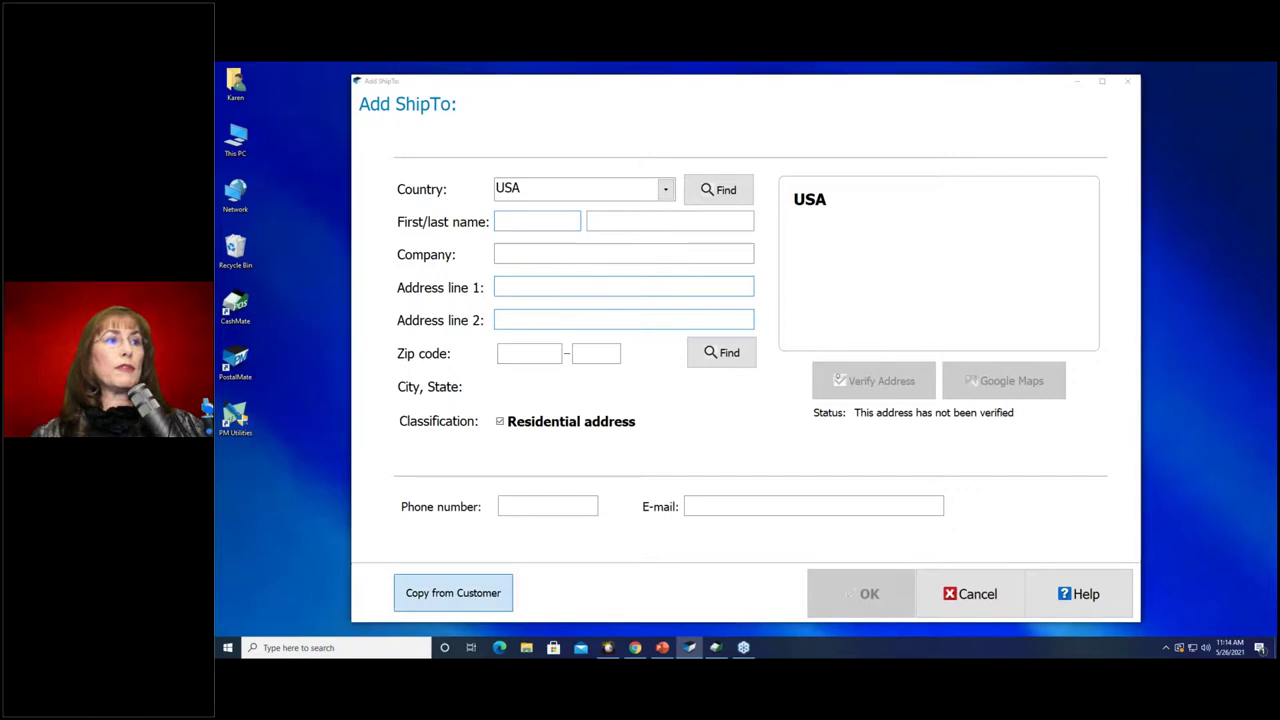
pyautogui.click(776, 378)
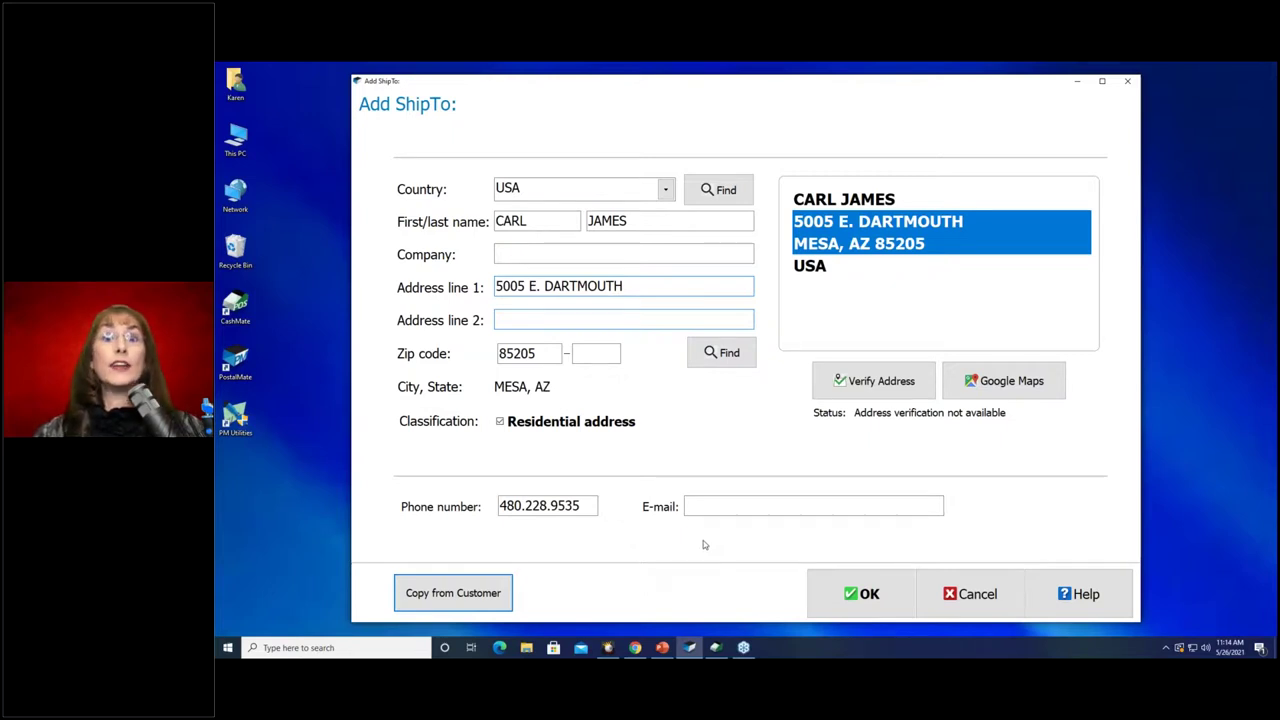
# Discard the new ship-to address and cancel the package.
pyautogui.click(946, 590)
pyautogui.click(950, 605)
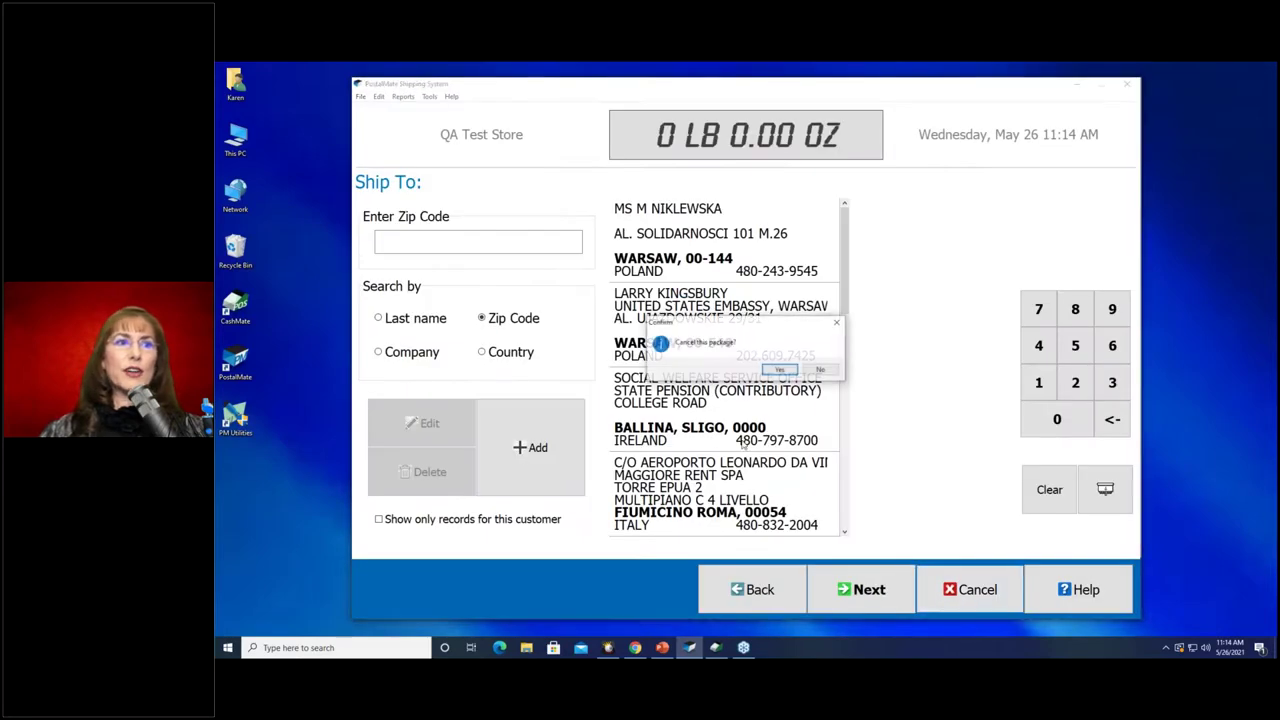
pyautogui.click(779, 370)
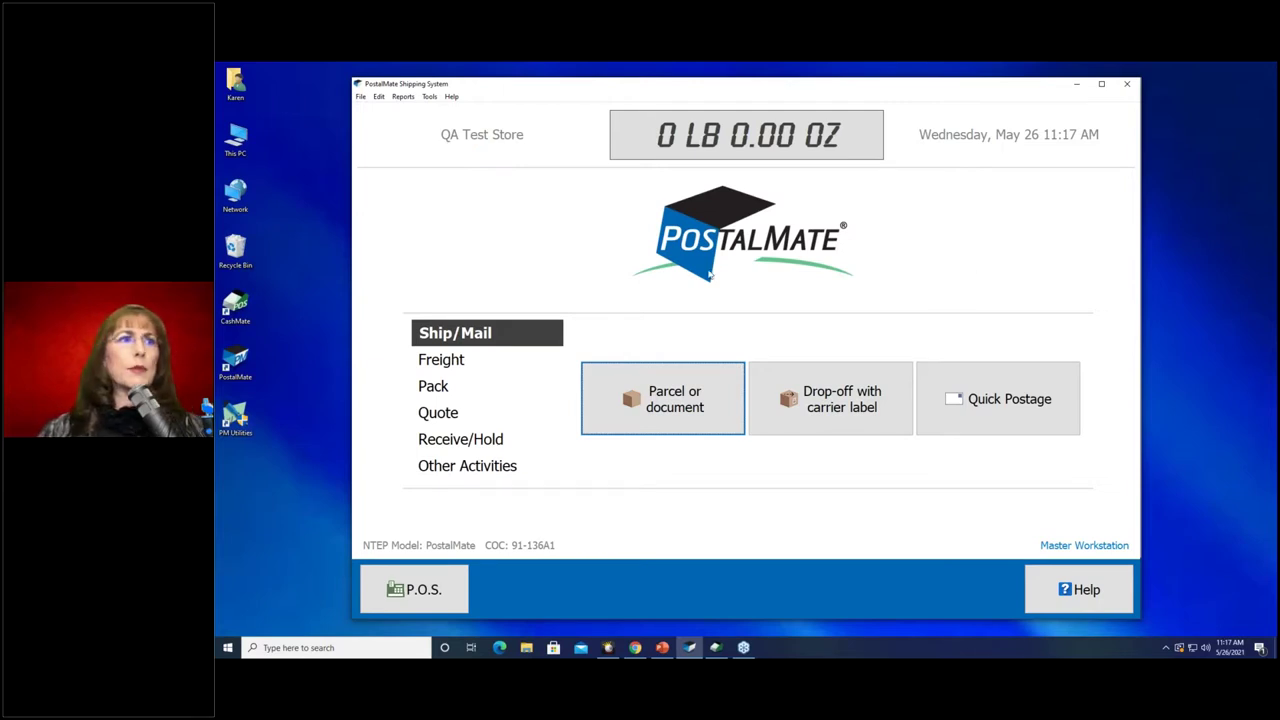
# Review the Email Notifications page of the PostalMate Settings and close the settings.
pyautogui.click(431, 97)
pyautogui.click(440, 110)
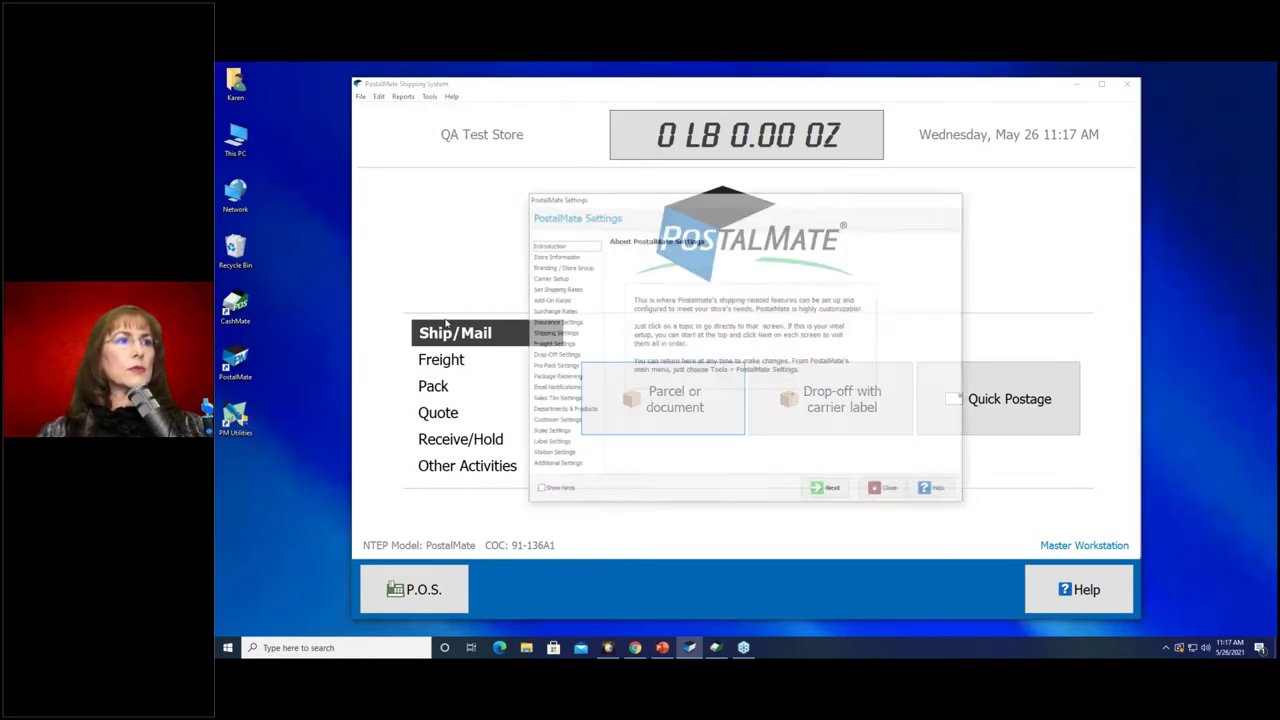
pyautogui.click(540, 388)
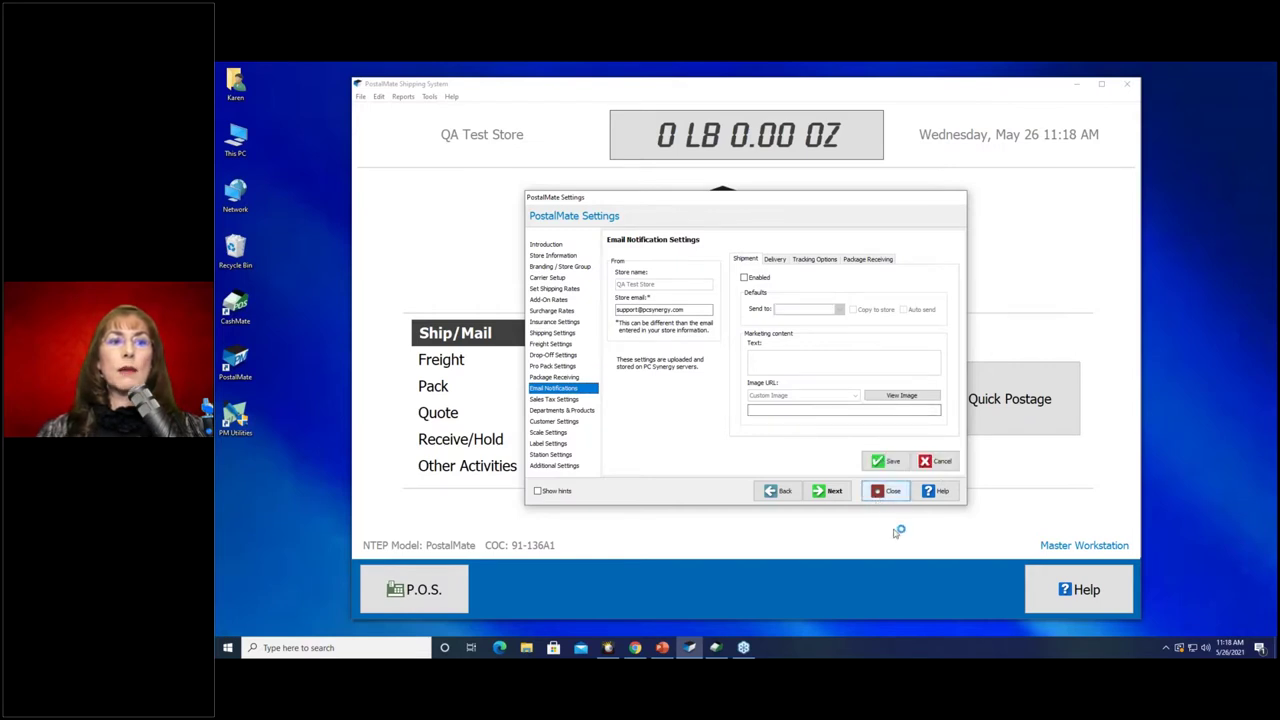
pyautogui.click(886, 490)
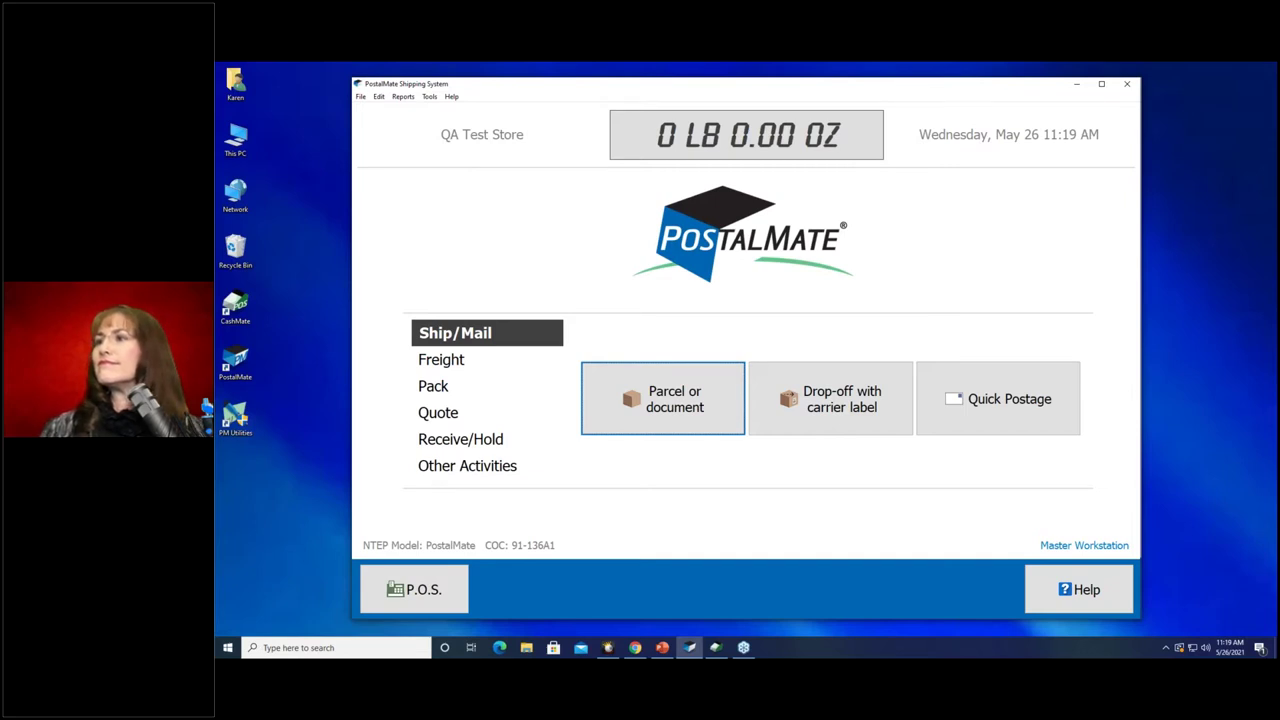
pyautogui.click(205, 405)
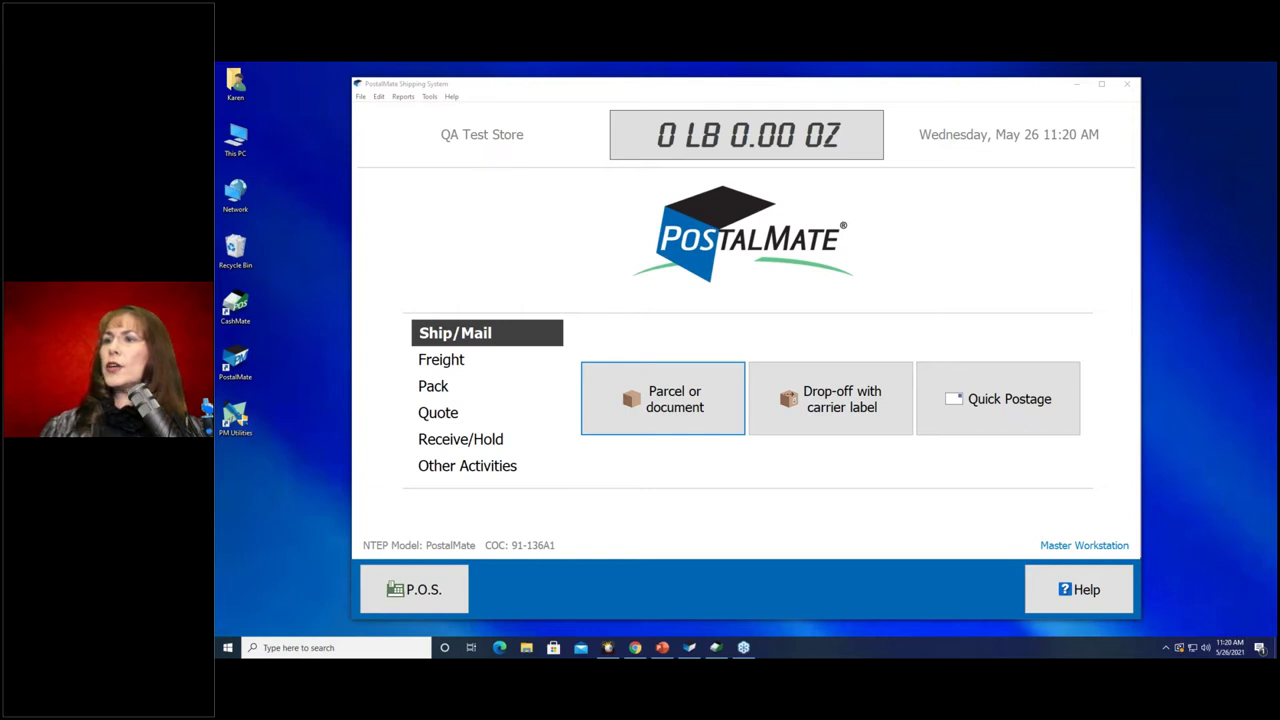
# Check the program version and the carrier rate tiers in the About PostalMate information.
pyautogui.click(451, 96)
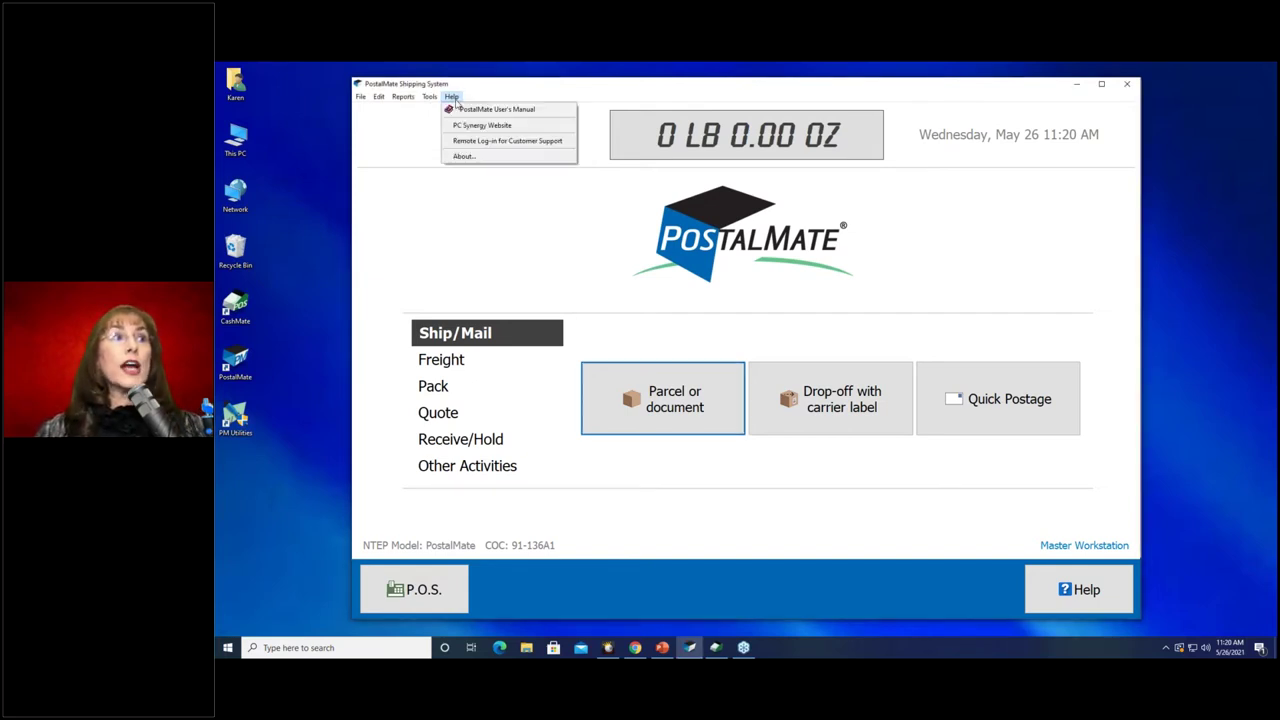
pyautogui.click(466, 157)
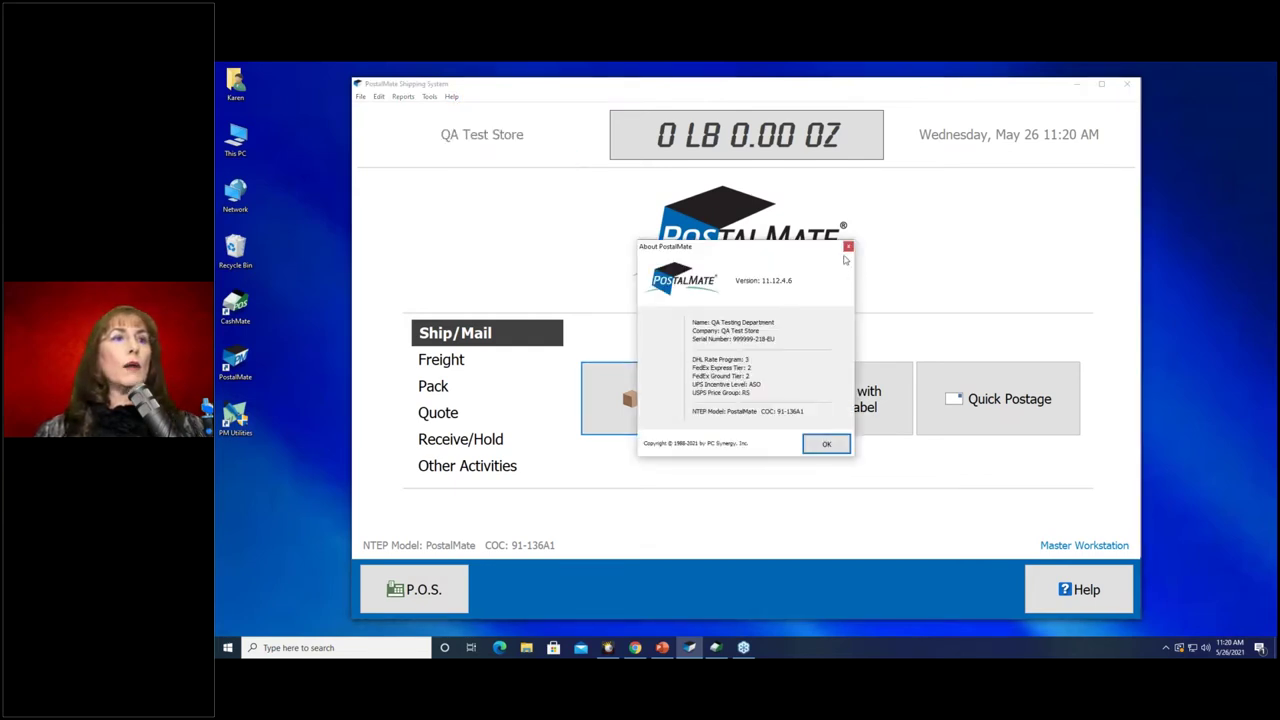
pyautogui.click(848, 246)
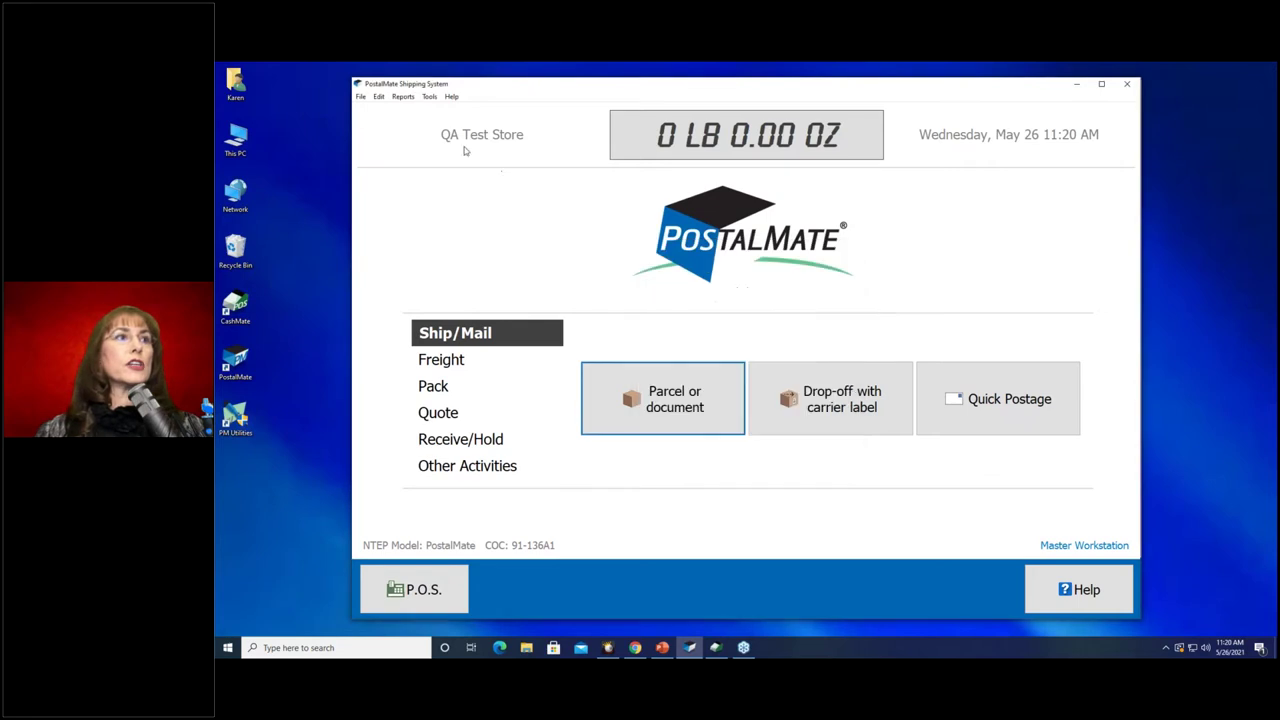
# Open the FedEx page of Carrier Setup in the PostalMate Settings to view the wholesale rate tier options.
pyautogui.click(433, 99)
pyautogui.click(585, 285)
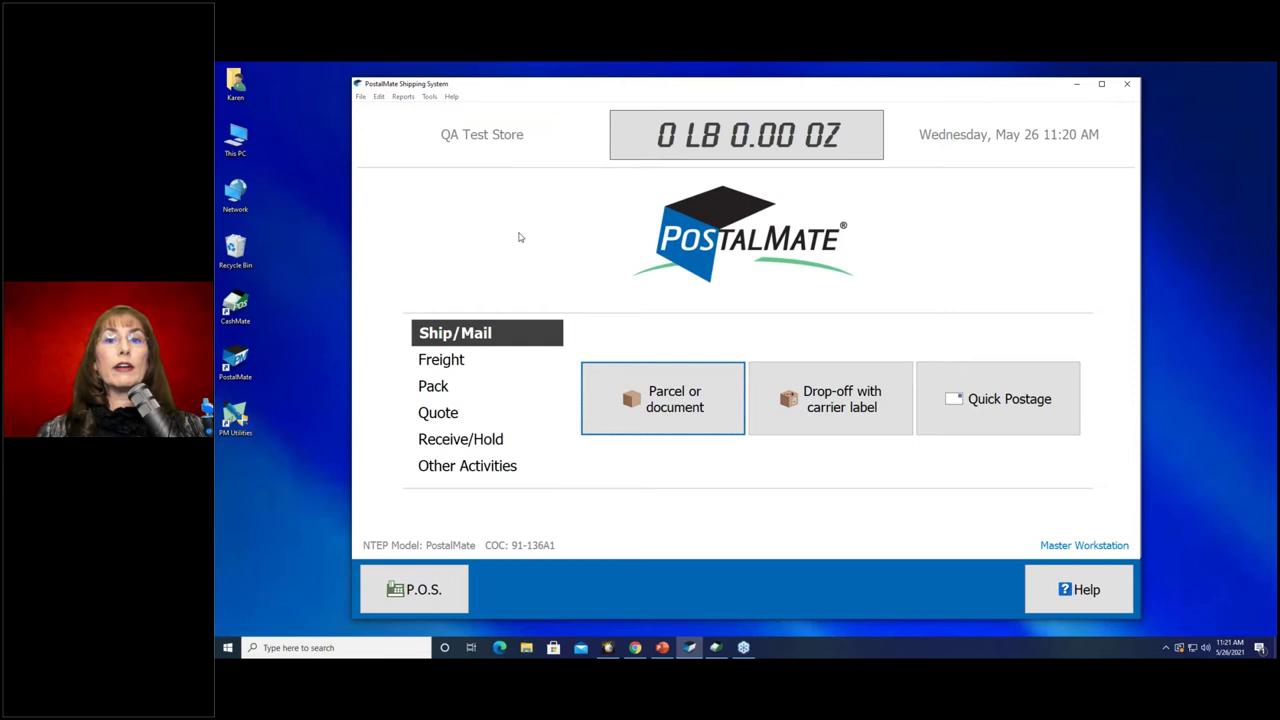
pyautogui.click(545, 277)
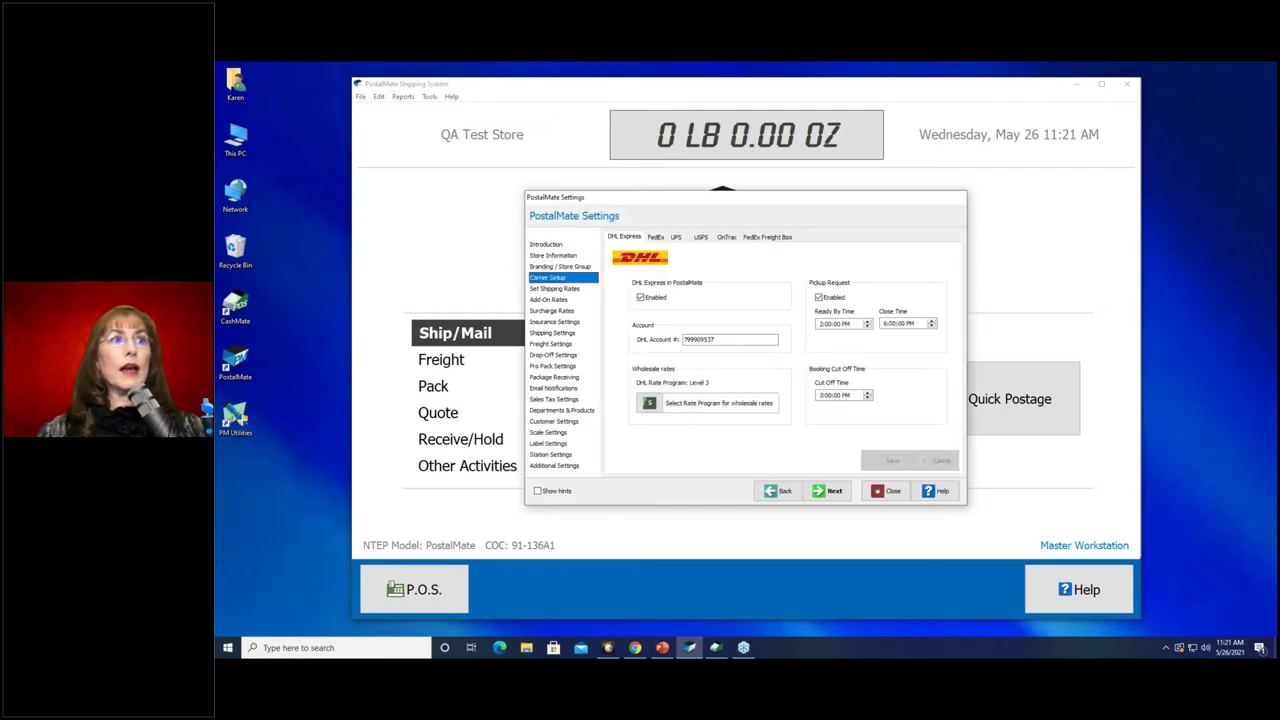
pyautogui.click(657, 238)
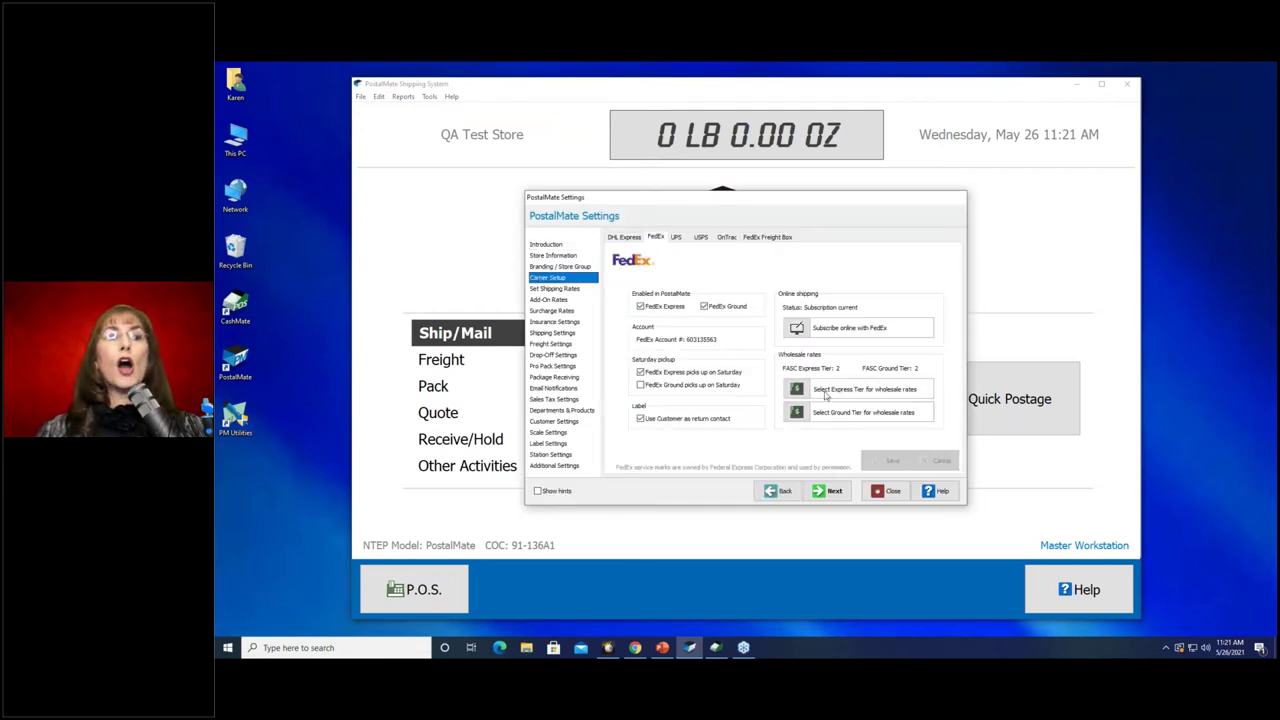